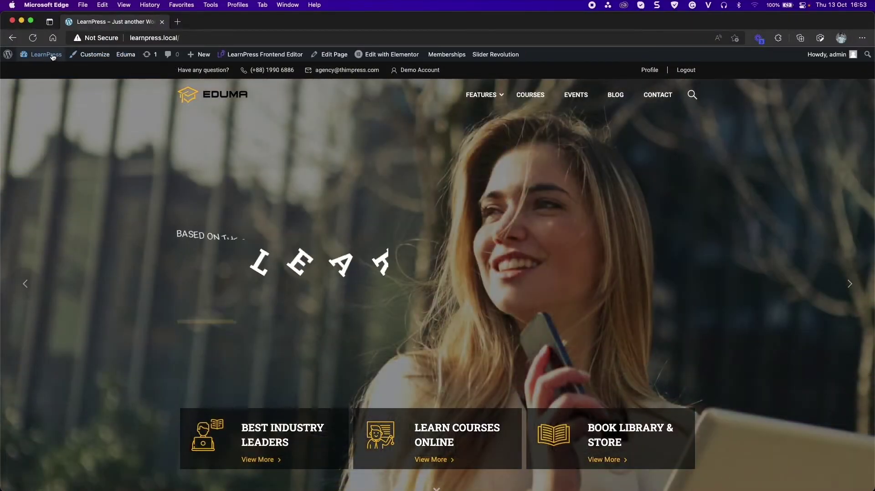
# Step: Upload the learnpress-assignments zip as a new plugin, install it, and activate LearnPress Assignments 4.0.6
pyautogui.click(36, 70)
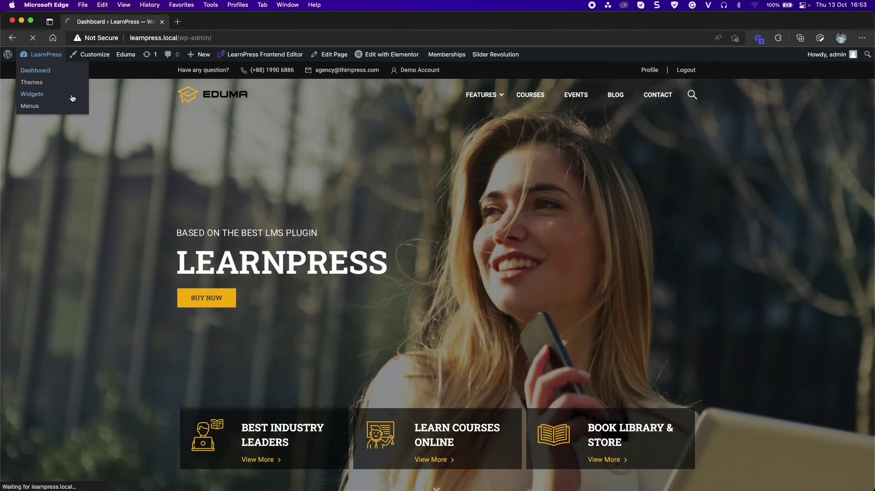
pyautogui.scroll(-3, 50, 382)
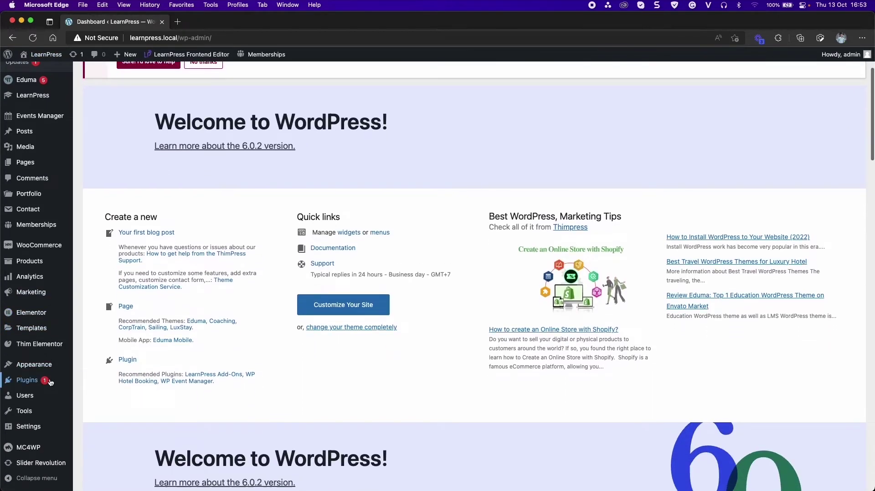
pyautogui.moveTo(50, 382)
pyautogui.click(91, 394)
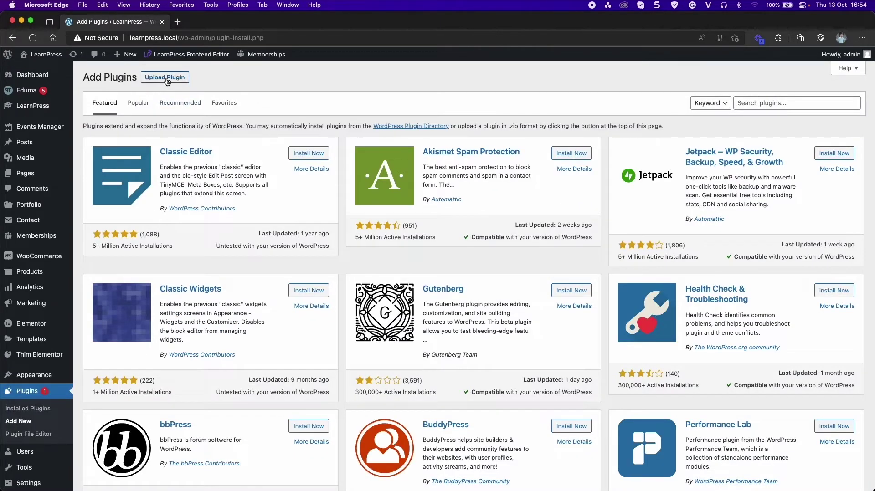
pyautogui.click(168, 78)
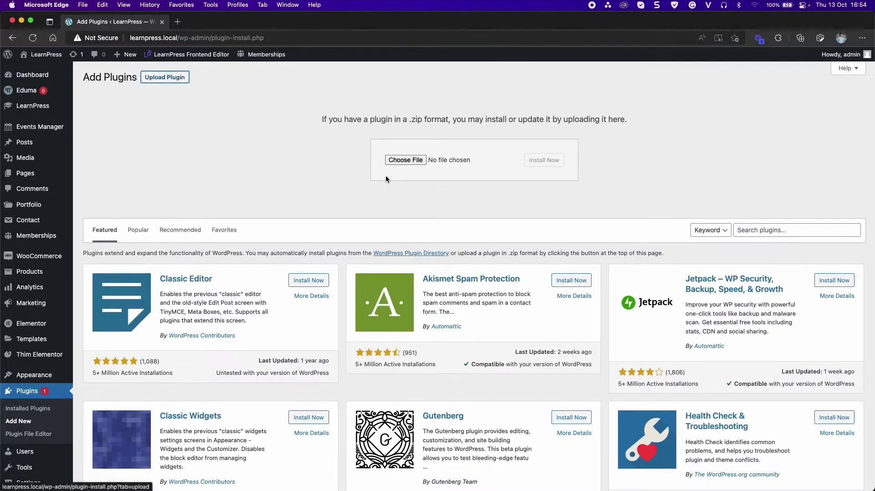
pyautogui.click(401, 162)
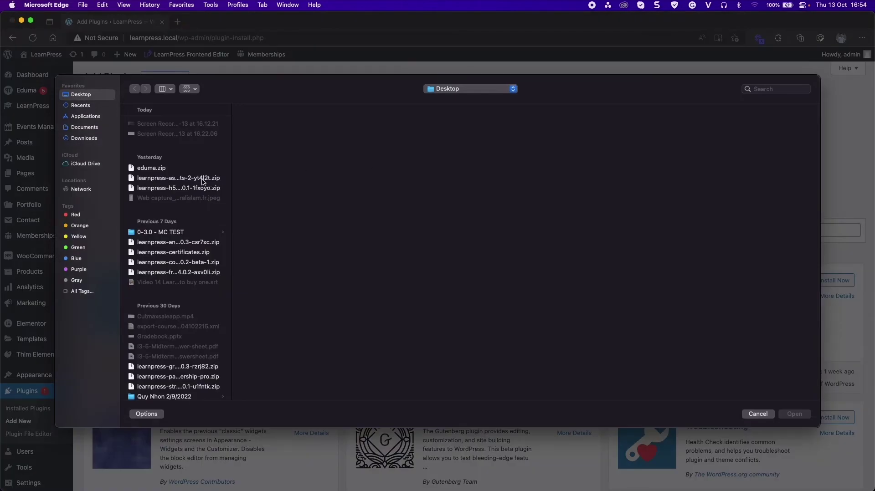
pyautogui.click(203, 179)
pyautogui.click(795, 414)
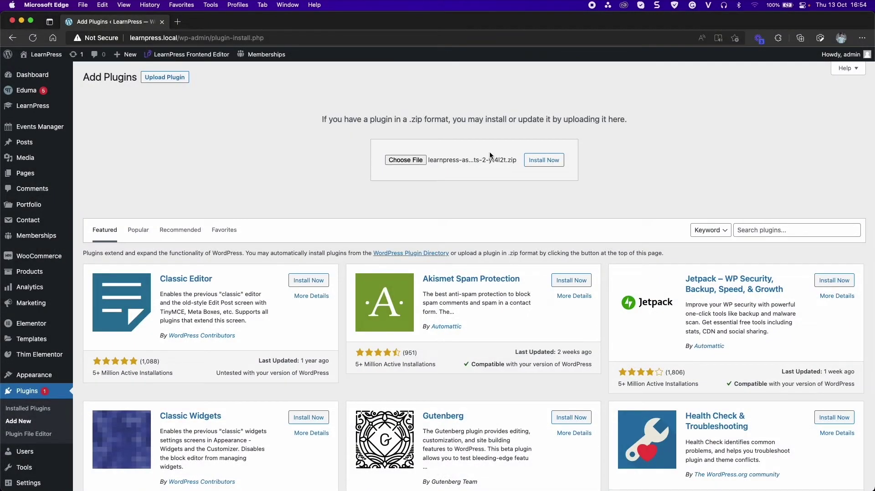
pyautogui.click(557, 165)
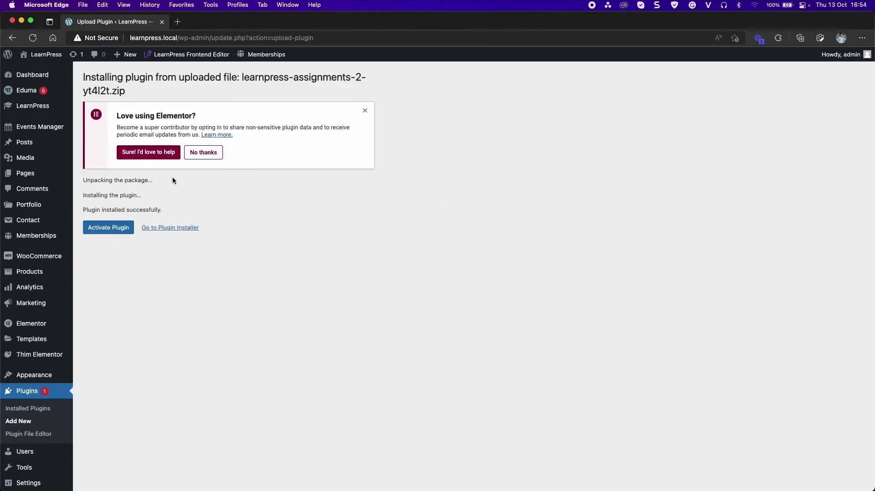
pyautogui.click(115, 236)
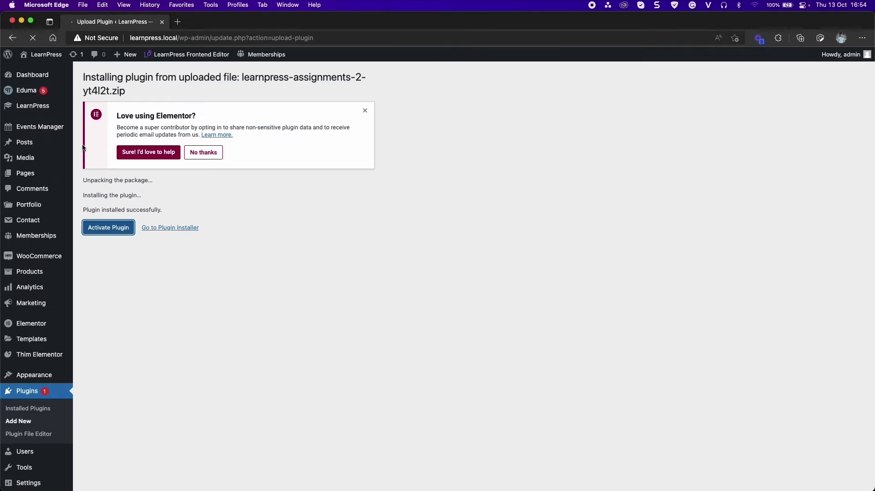
# Step: Create a new LearnPress assignment titled 'Assignments 1' with 'Description' as its body text
pyautogui.moveTo(93, 144)
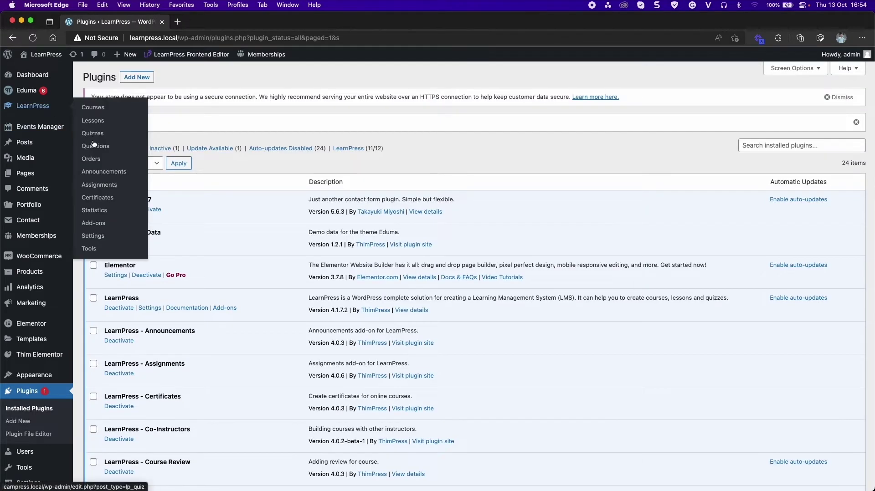
pyautogui.click(111, 188)
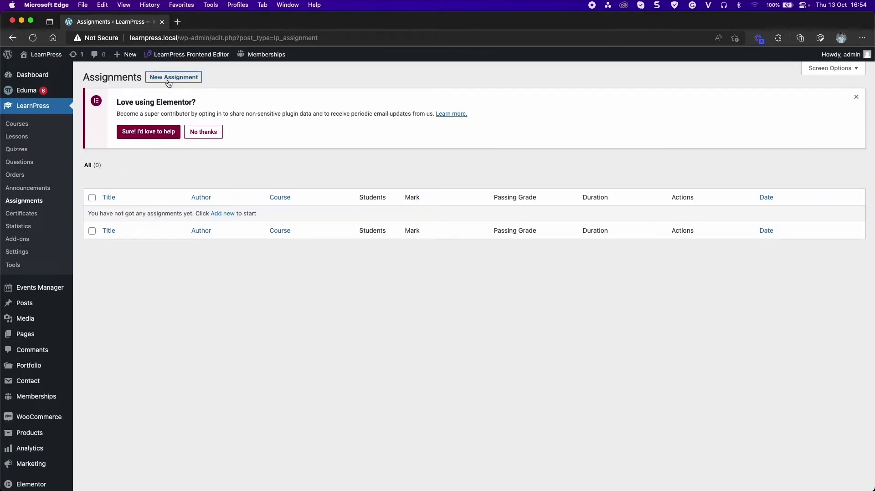
pyautogui.click(169, 80)
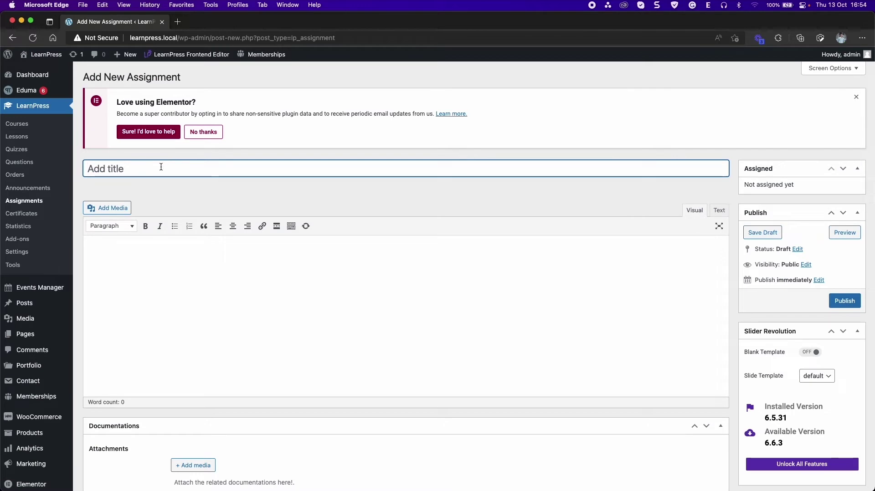
pyautogui.write('Assignment')
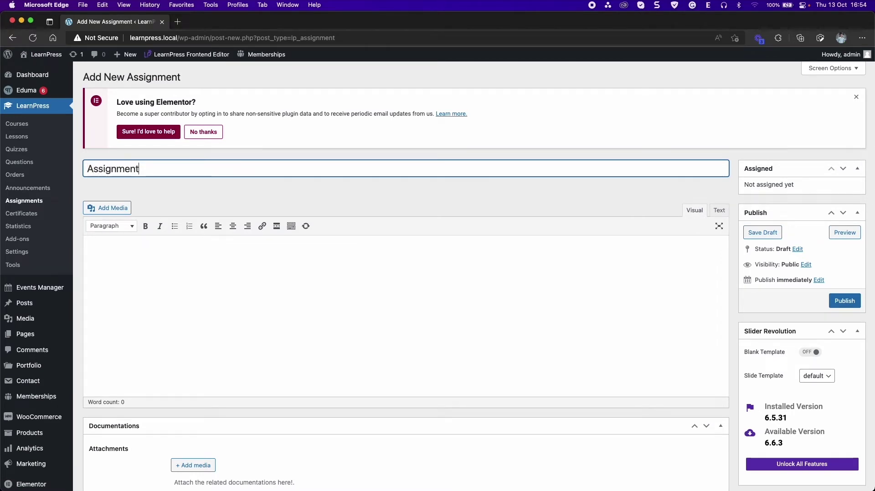
pyautogui.write('es 1')
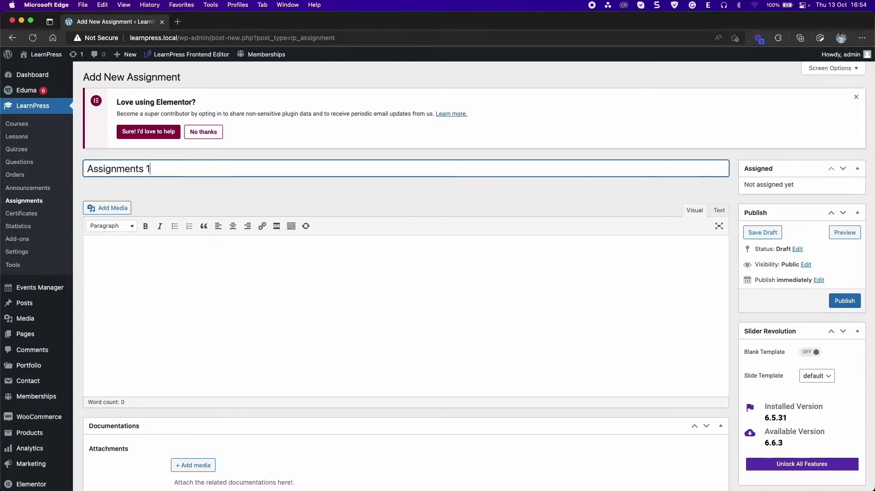
pyautogui.click(129, 260)
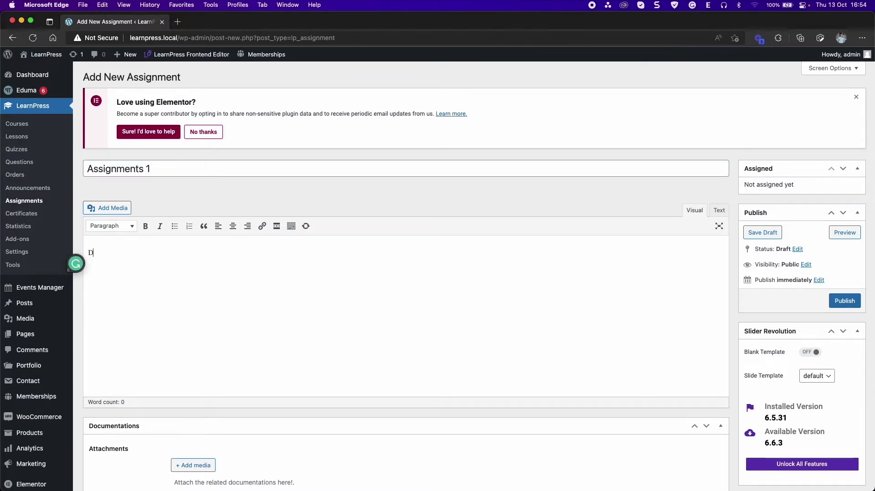
pyautogui.write('Description')
# Step: Upload and attach the learnpress-assignments and learnpress-h5p zip files under the assignment's Documentations
pyautogui.scroll(-3, 274, 310)
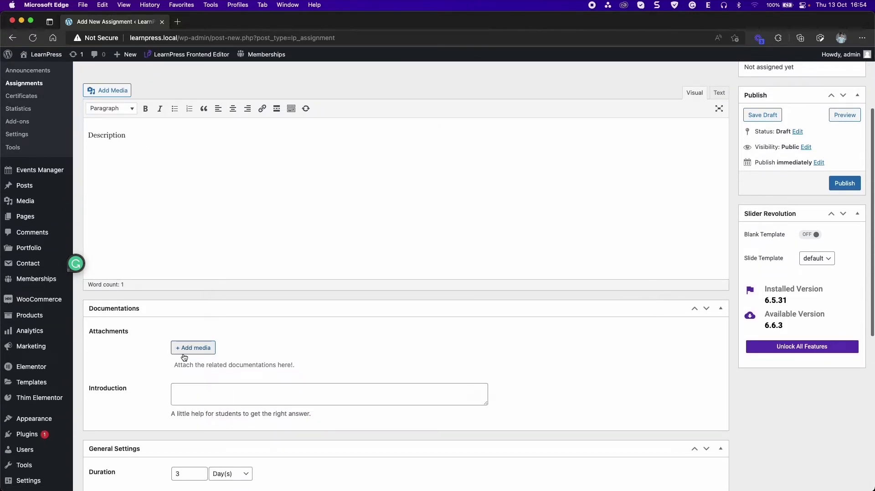
pyautogui.click(184, 348)
pyautogui.click(31, 93)
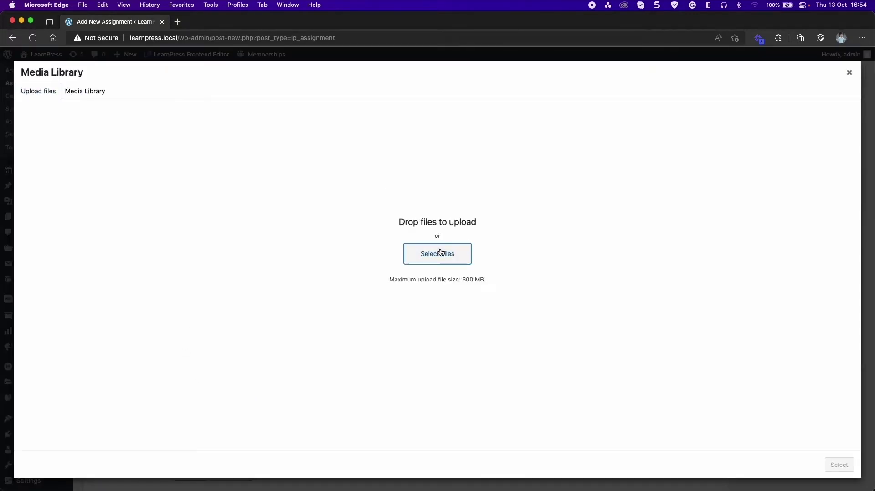
pyautogui.click(437, 254)
pyautogui.click(167, 182)
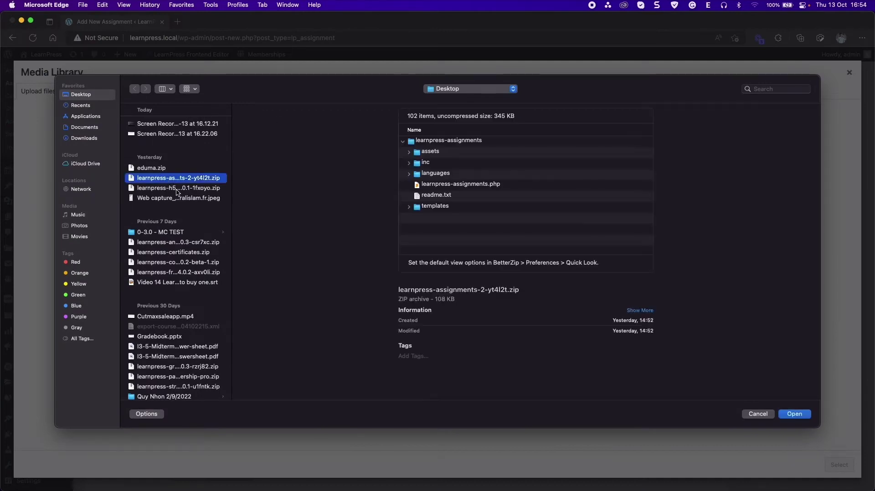
pyautogui.keyDown('shift'); pyautogui.click(176, 188); pyautogui.keyUp('shift')
pyautogui.click(795, 414)
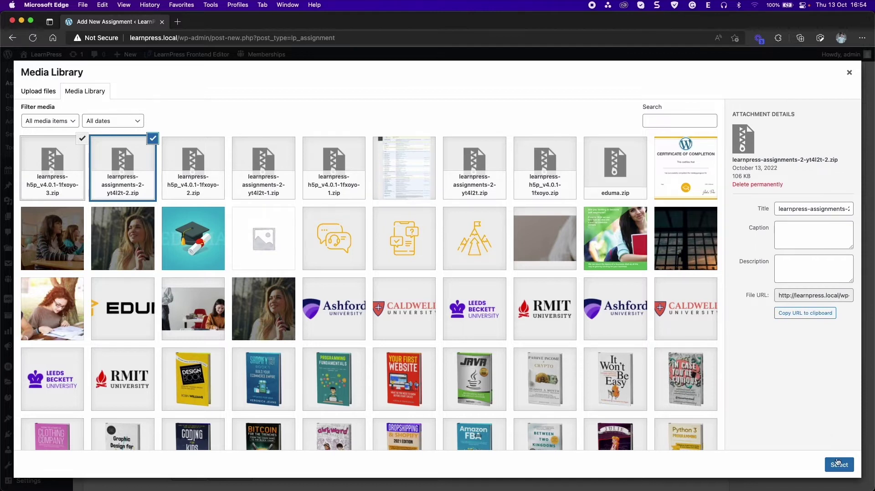
pyautogui.click(838, 464)
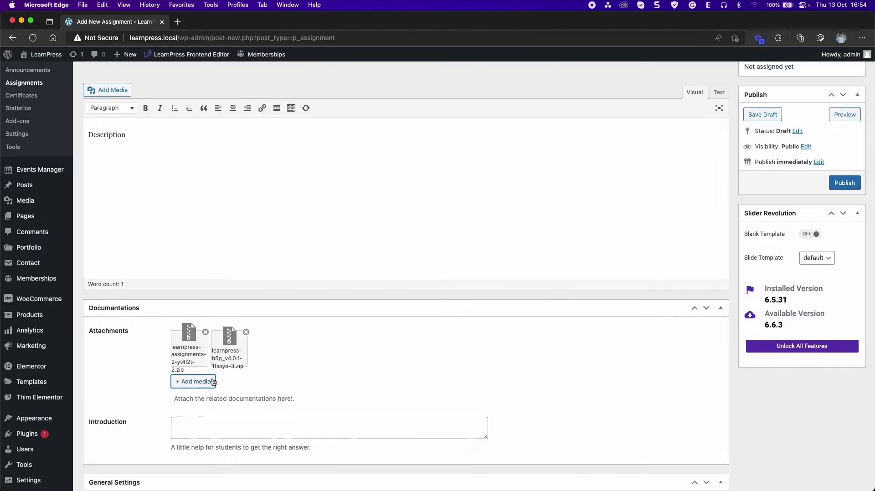
pyautogui.scroll(-3, 182, 373)
pyautogui.click(207, 355)
# Step: Enter 'Introduction Assignments' as the introduction and set the Duration to 1
pyautogui.write('Introduction')
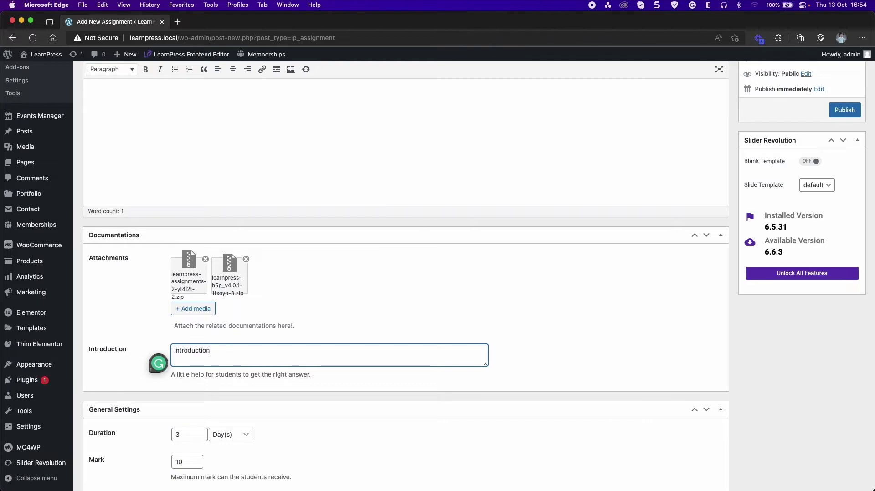
pyautogui.write(' Assignments')
pyautogui.scroll(-5, 218, 322)
pyautogui.doubleClick(190, 243)
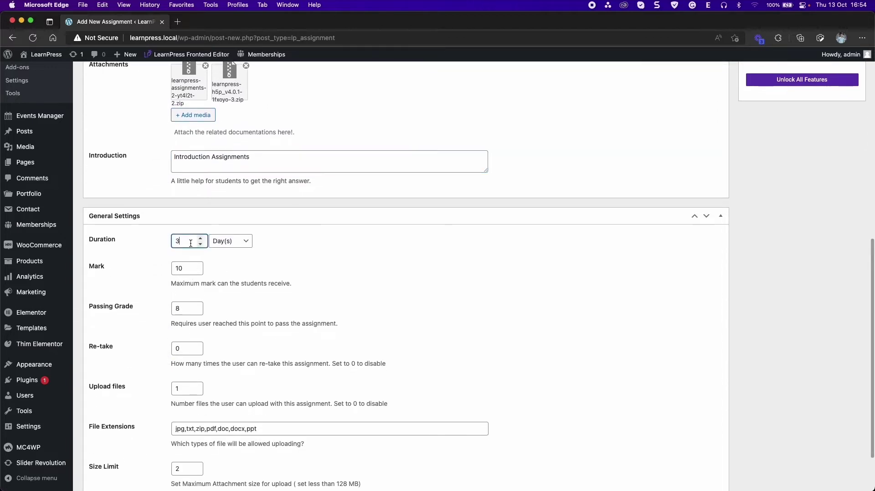
pyautogui.write('1')
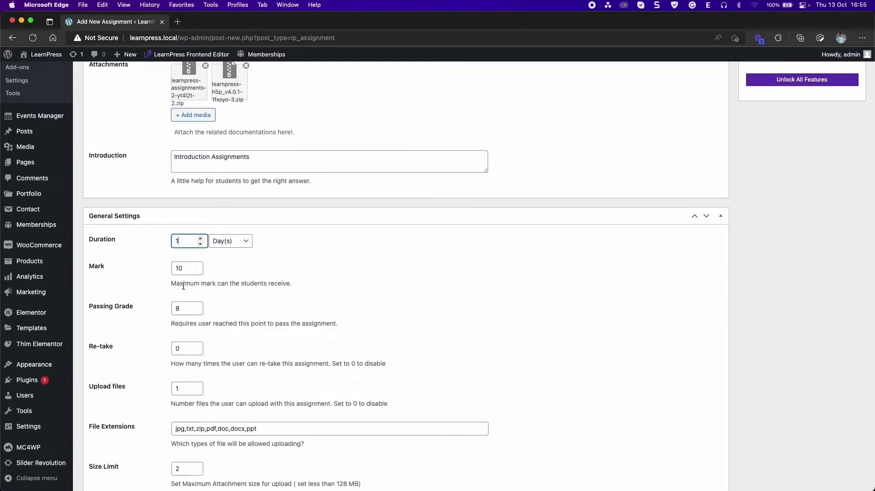
# Step: Set the allowed re-takes to 3 and the upload files limit to 5
pyautogui.scroll(-1, 187, 325)
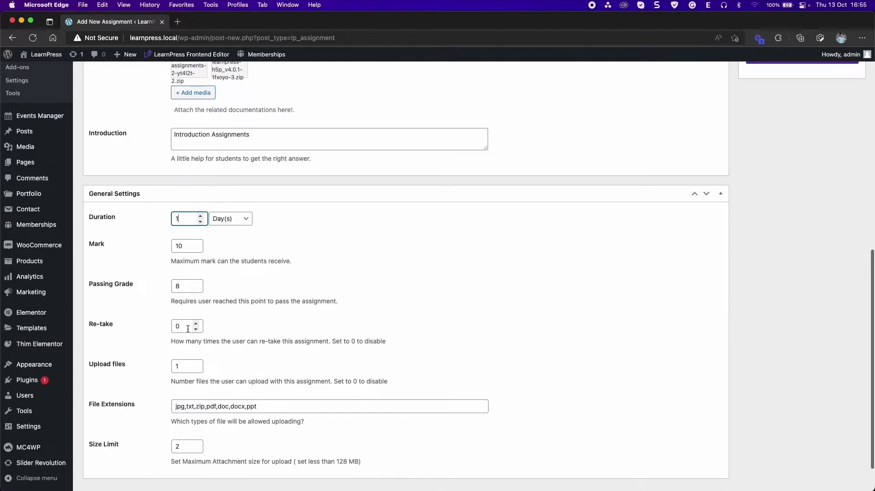
pyautogui.click(186, 310)
pyautogui.press('BackSpace')
pyautogui.write('3')
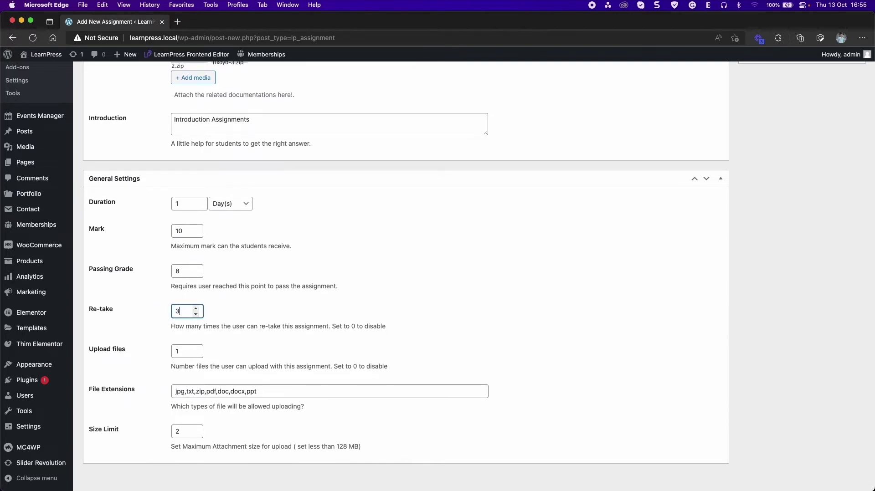
pyautogui.click(182, 352)
pyautogui.press('BackSpace')
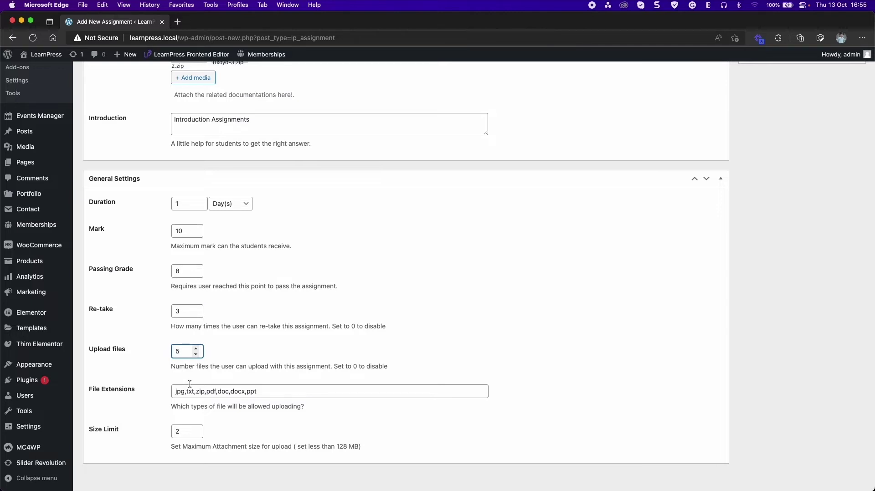
pyautogui.click(177, 407)
# Step: Set the file size limit to 50 MB and publish the assignment
pyautogui.scroll(-1, 214, 392)
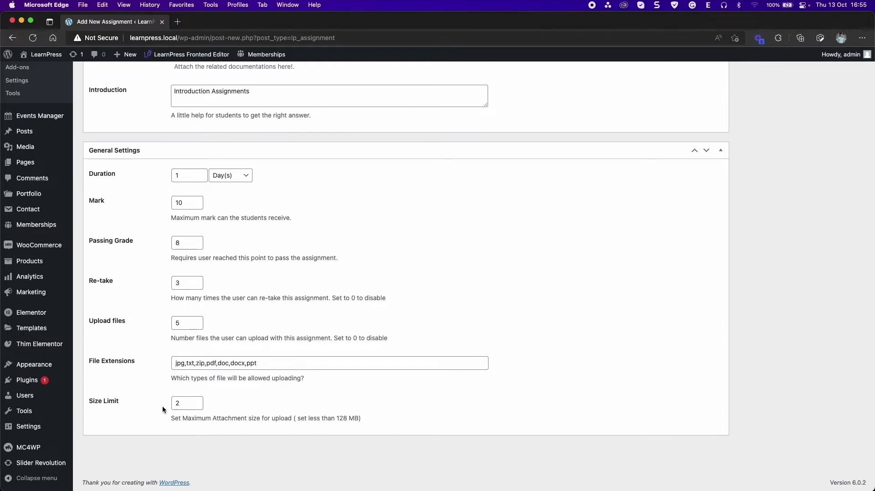
pyautogui.click(181, 405)
pyautogui.click(361, 327)
pyautogui.scroll(10, 400, 310)
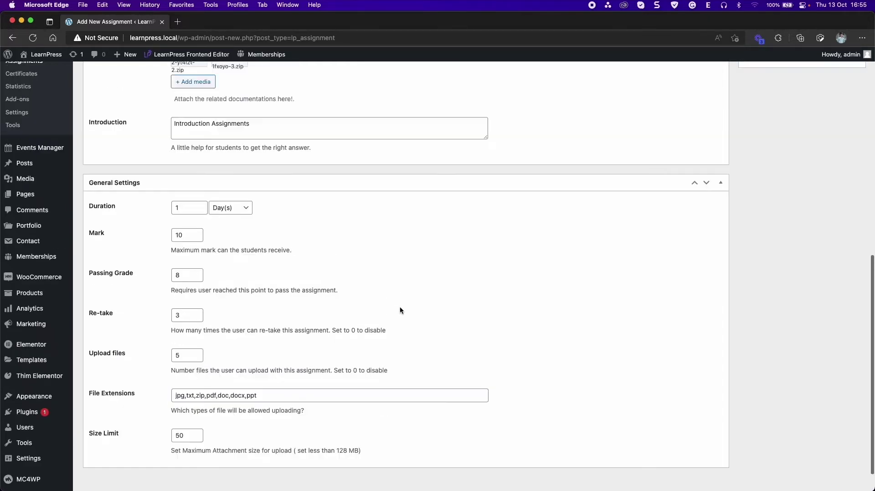
pyautogui.scroll(3, 400, 307)
pyautogui.click(836, 256)
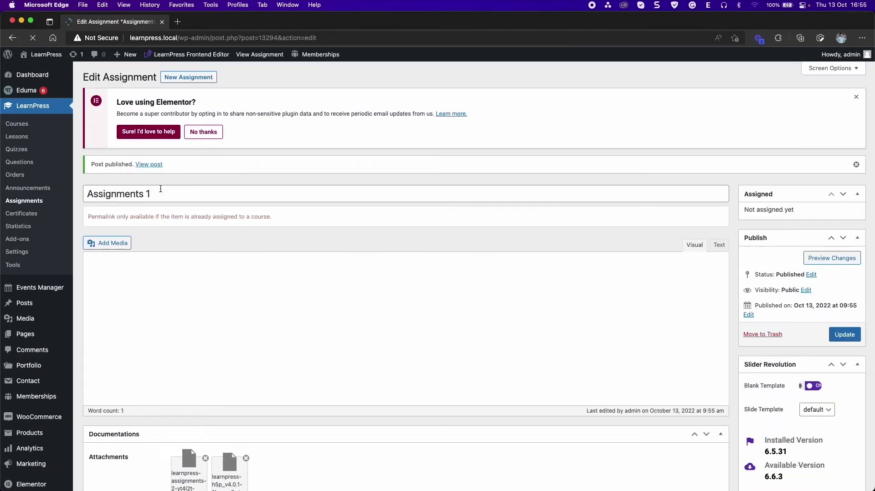
# Step: Check the Assignments list showing Assignments 1 published and unassigned, then go to the Courses list
pyautogui.click(38, 202)
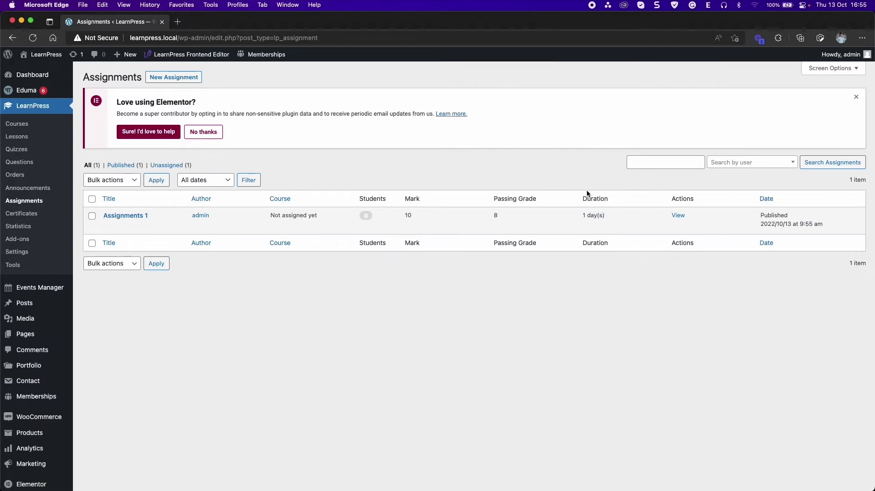
pyautogui.click(27, 124)
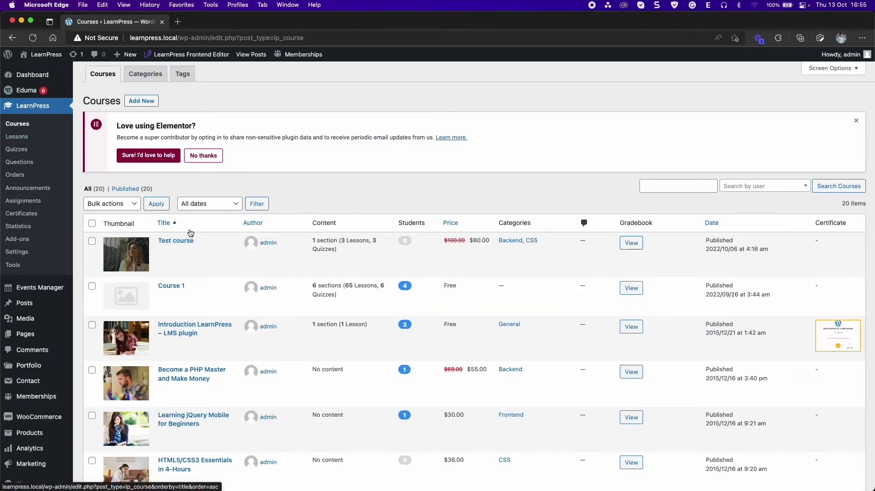
# Step: Edit the Introduction LearnPress – LMS plugin course and add a new assignment 'Assignments 2' to Section 1
pyautogui.click(192, 330)
pyautogui.scroll(-6, 298, 256)
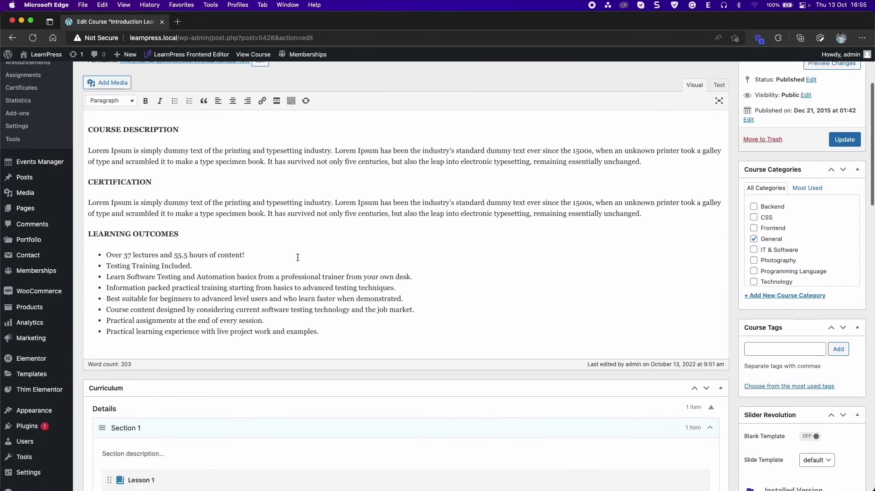
pyautogui.click(147, 255)
pyautogui.click(186, 252)
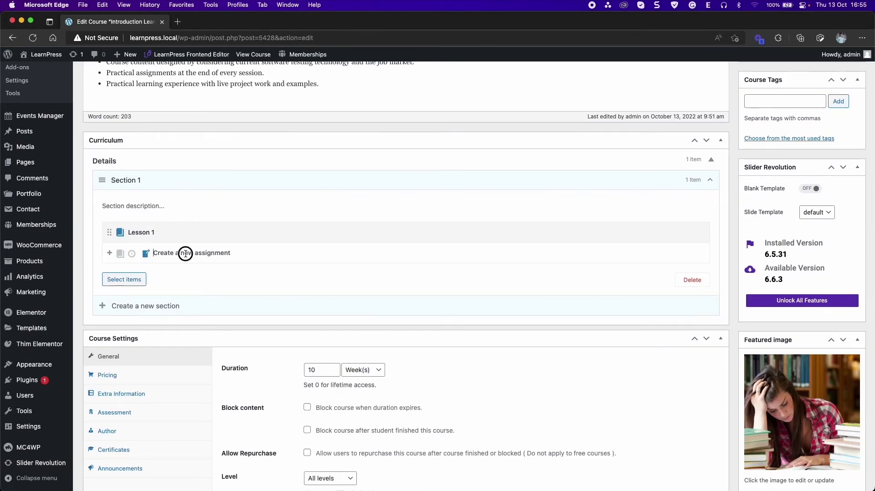
pyautogui.write('Assign')
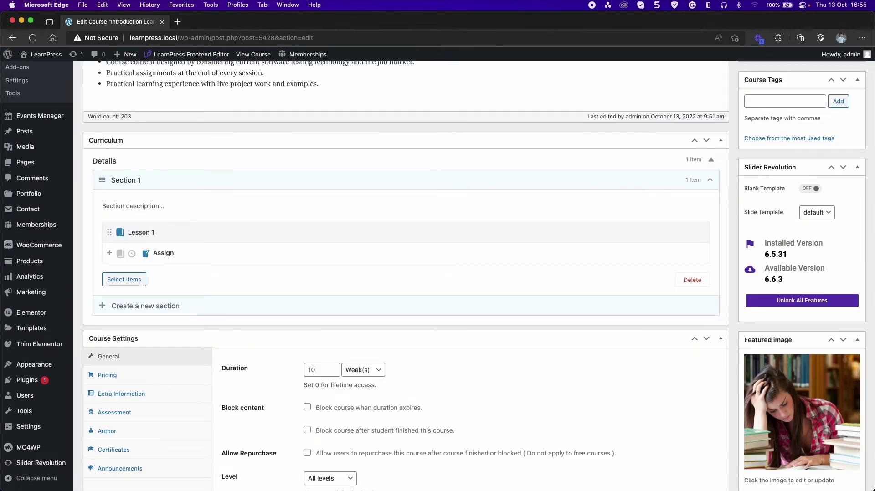
pyautogui.write('ments 2')
pyautogui.press('Return')
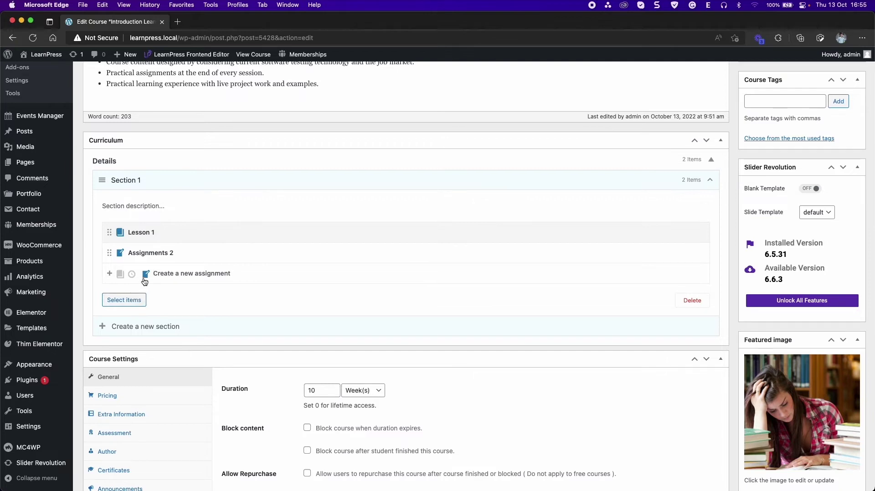
# Step: Add the existing Assignments 1 to Section 1 and update the course
pyautogui.click(124, 299)
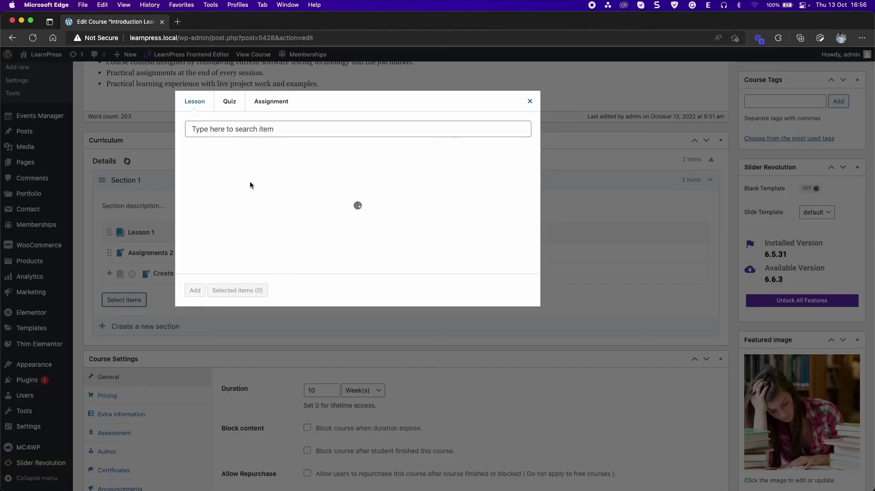
pyautogui.click(274, 108)
pyautogui.click(221, 159)
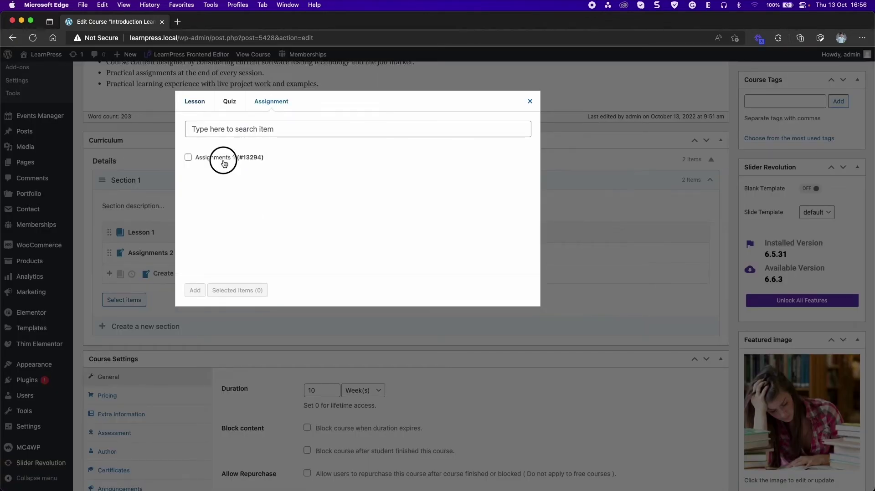
pyautogui.click(194, 290)
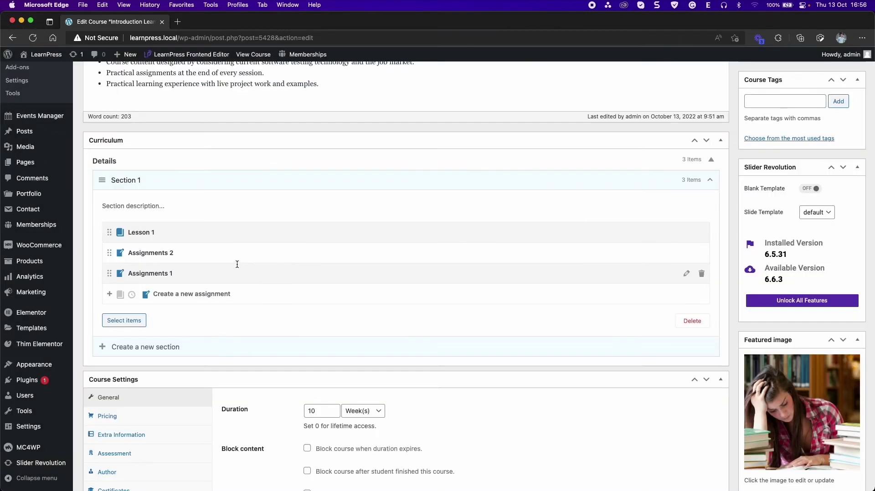
pyautogui.scroll(5, 587, 252)
pyautogui.scroll(3, 627, 267)
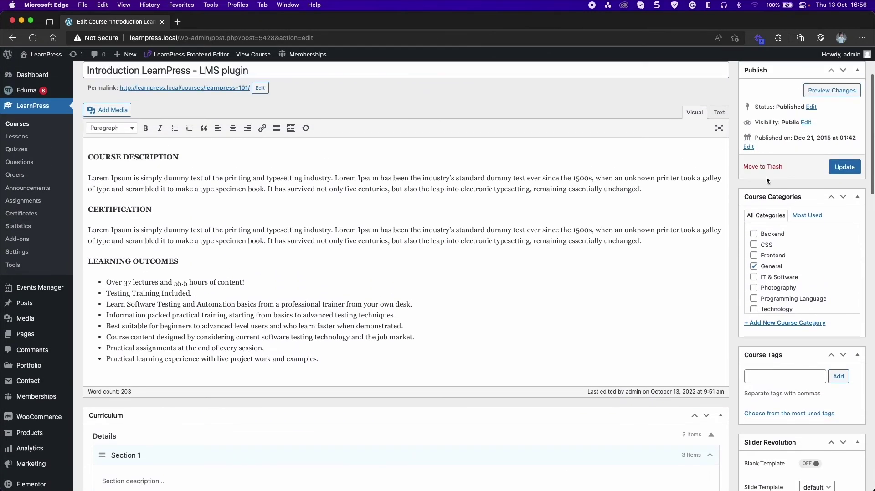
pyautogui.click(855, 171)
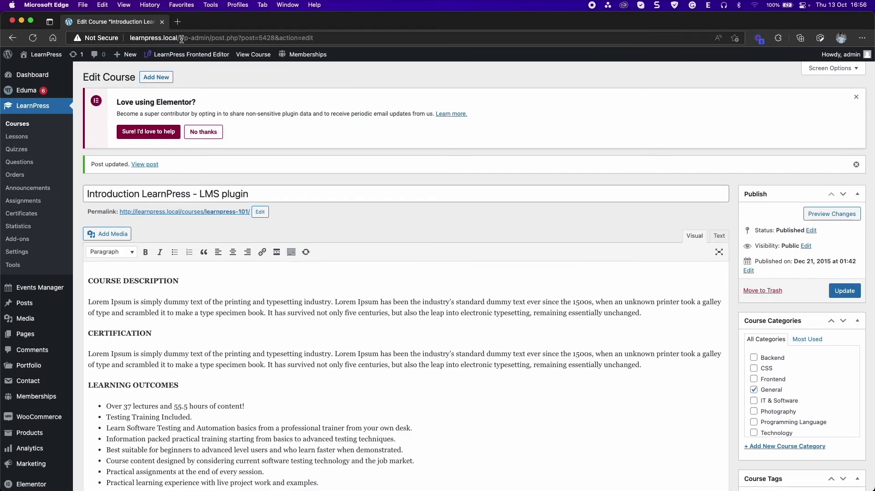
pyautogui.moveTo(180, 38); pyautogui.dragTo(111, 44)
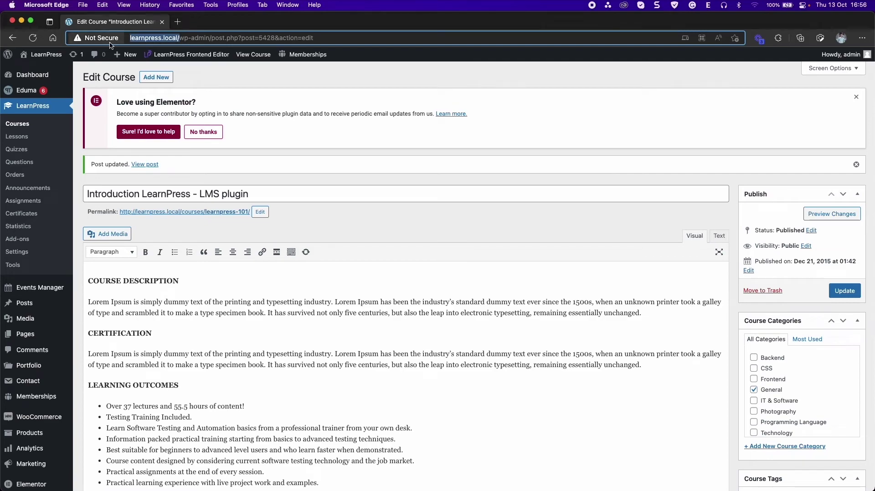
# Step: Open the site's front page in a new private browser window
pyautogui.press('super+c')
pyautogui.press('super+shift+n')
pyautogui.press('super+v')
pyautogui.press('Return')
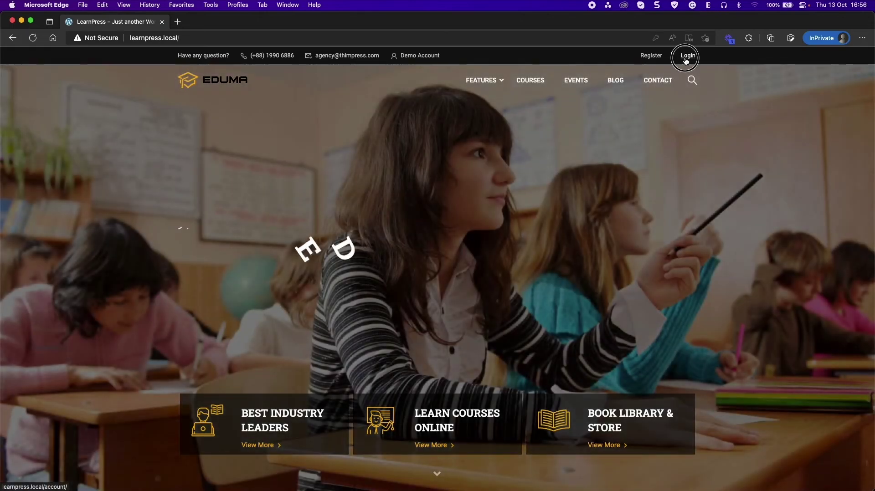
# Step: Log in to the site with the student's username and password
pyautogui.click(687, 55)
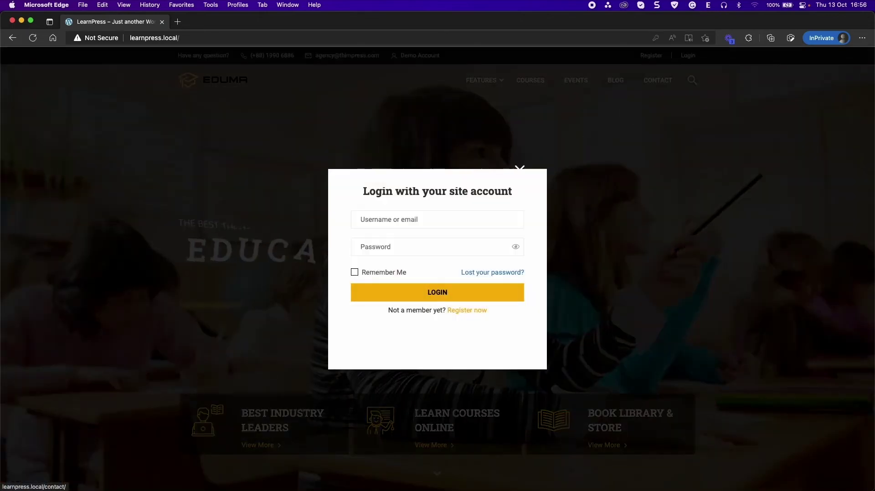
pyautogui.click(414, 221)
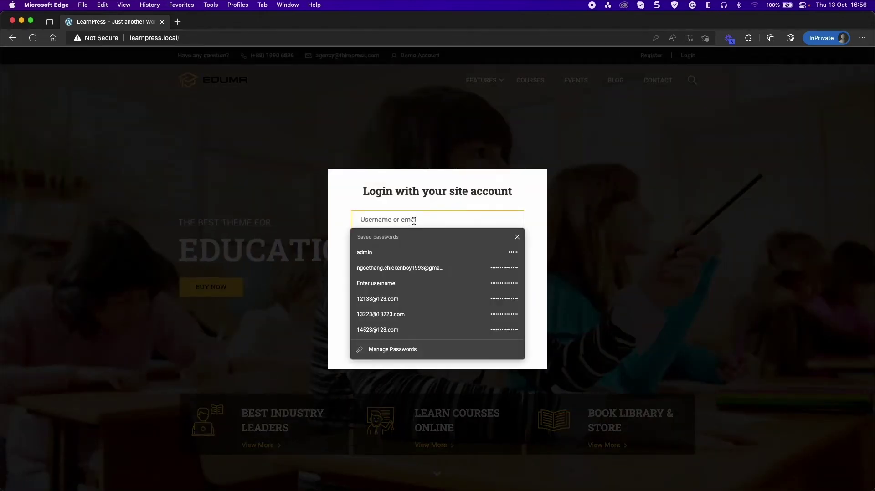
pyautogui.write('tester')
pyautogui.press('Tab')
pyautogui.write('1')
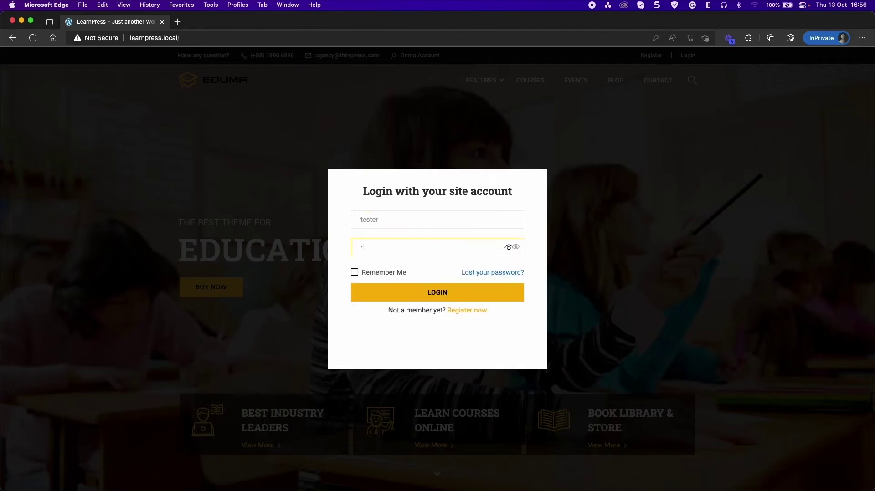
pyautogui.press('Return')
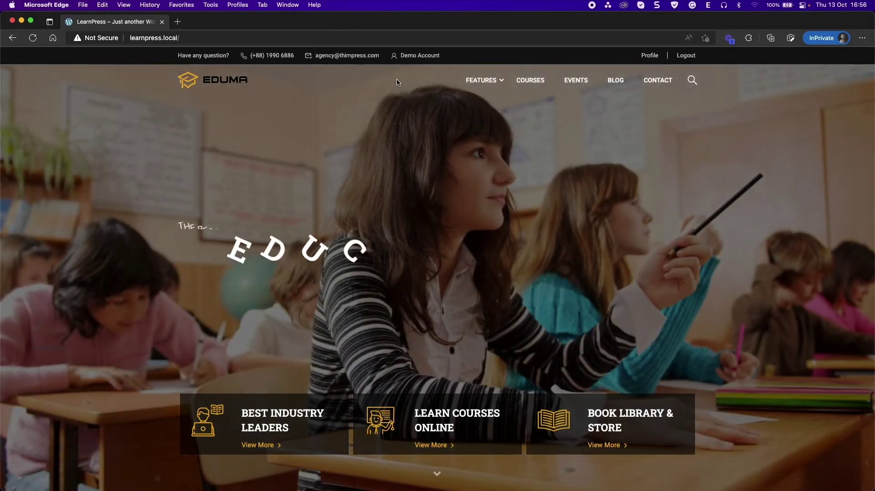
# Step: Go to the courses page, continue the Introduction LearnPress – LMS plugin course, and open Assignments 1
pyautogui.click(354, 38)
pyautogui.write('courses')
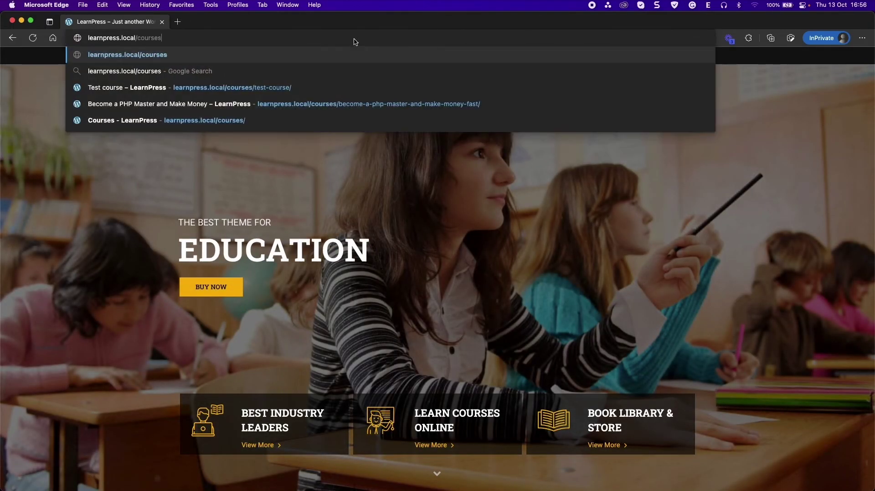
pyautogui.press('Return')
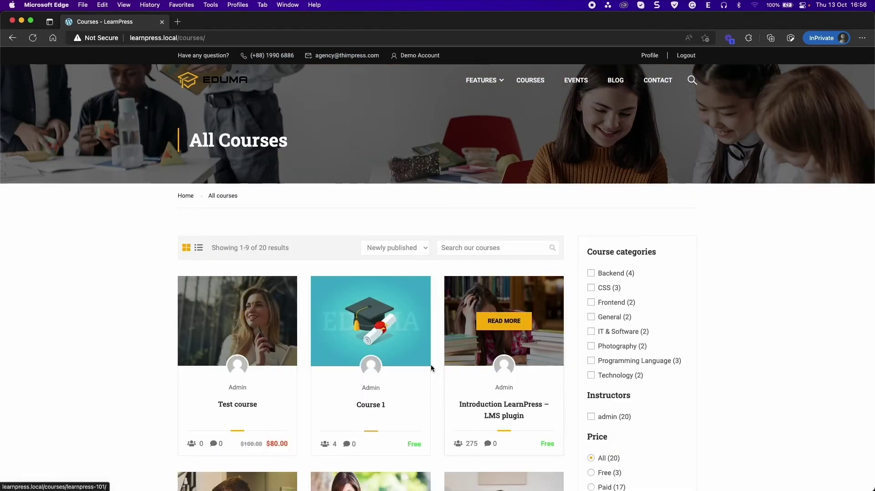
pyautogui.click(479, 405)
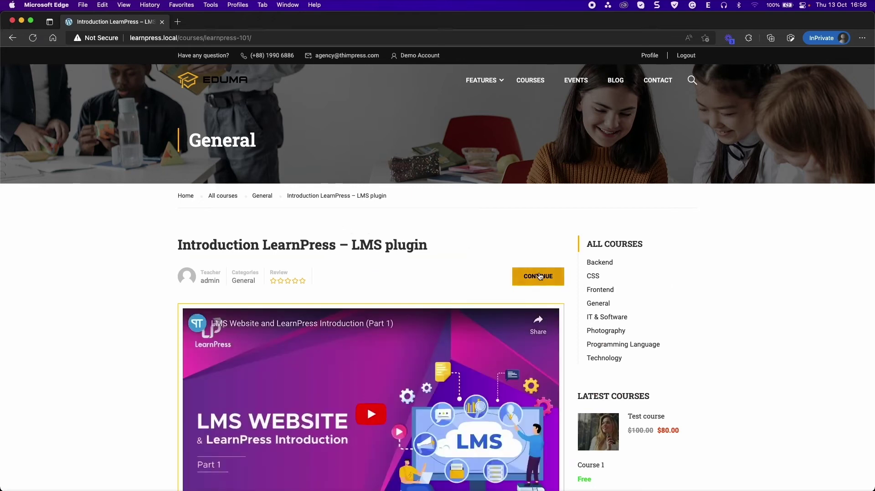
pyautogui.click(535, 276)
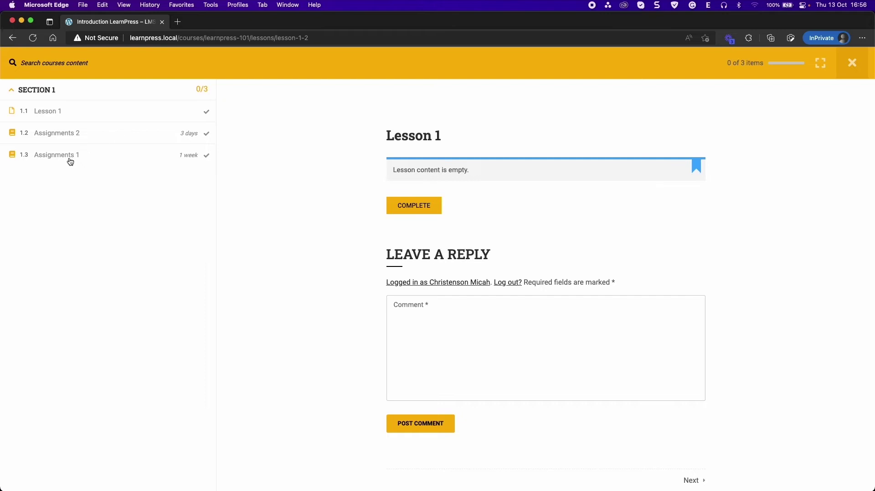
pyautogui.click(71, 161)
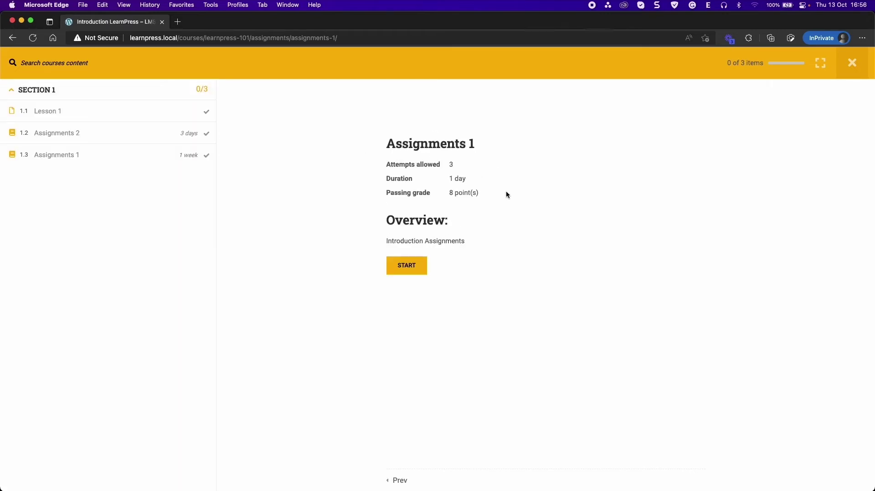
# Step: Start Assignments 1 and write 'Type your ansewer' as the answer
pyautogui.click(416, 267)
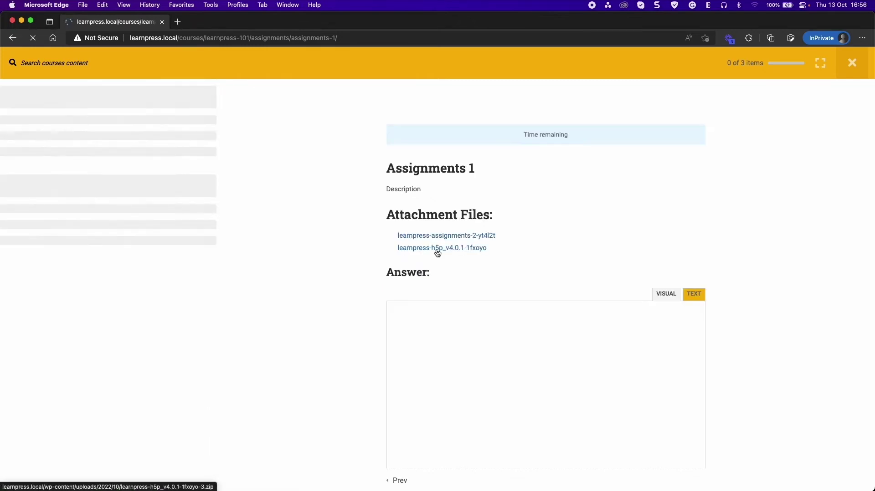
pyautogui.click(446, 347)
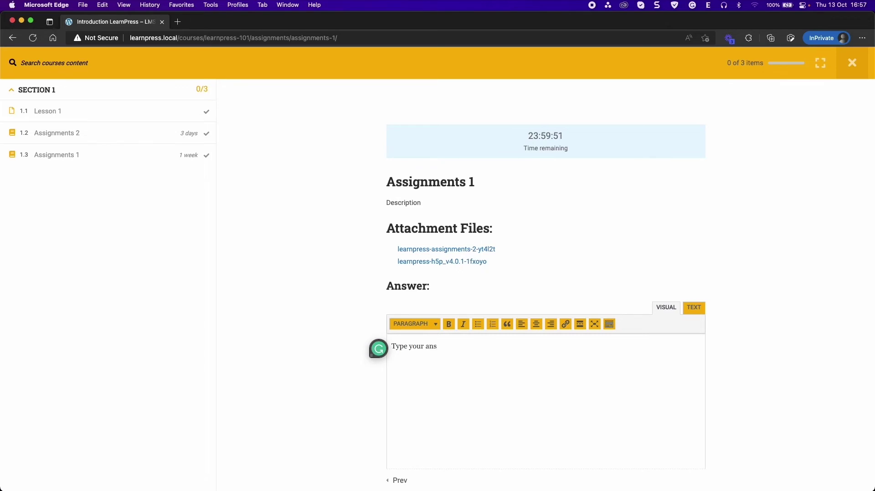
pyautogui.write('Type your ansewer')
# Step: Attach the two Midterm PDFs and send the assignment as the final answer
pyautogui.scroll(-3, 517, 325)
pyautogui.scroll(-8, 518, 325)
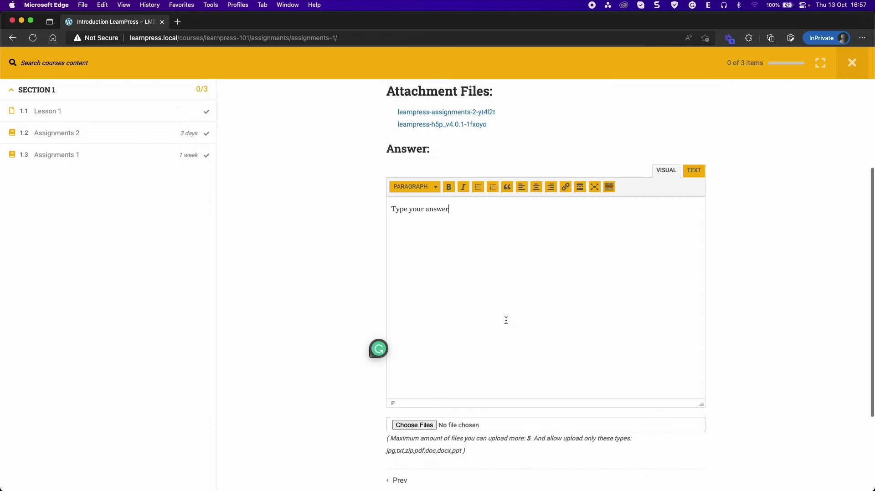
pyautogui.click(417, 347)
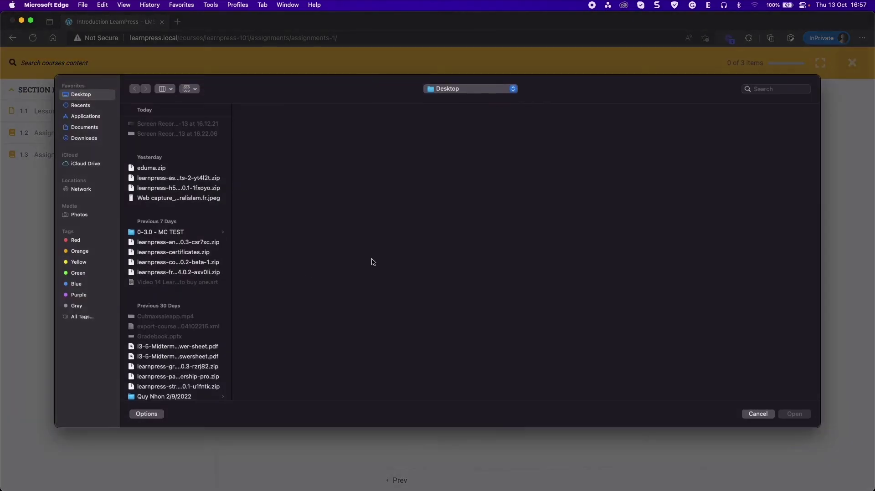
pyautogui.click(147, 347)
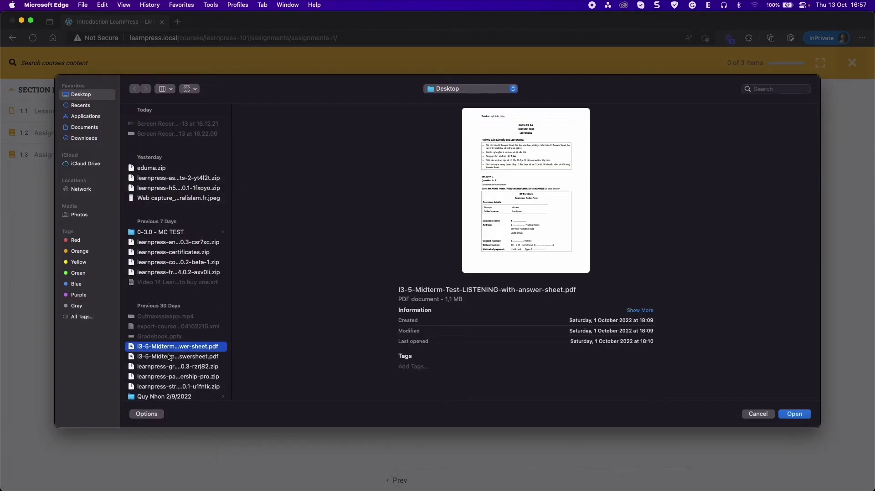
pyautogui.keyDown('shift'); pyautogui.click(151, 357); pyautogui.keyUp('shift')
pyautogui.click(810, 414)
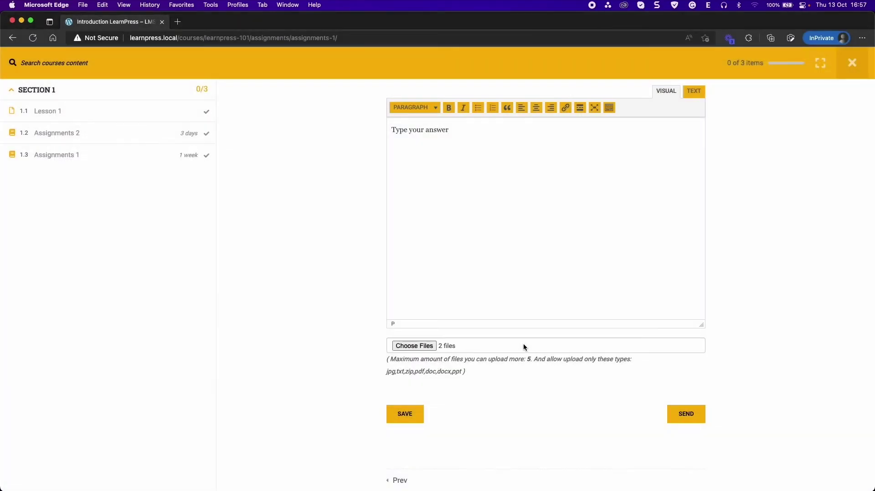
pyautogui.click(681, 414)
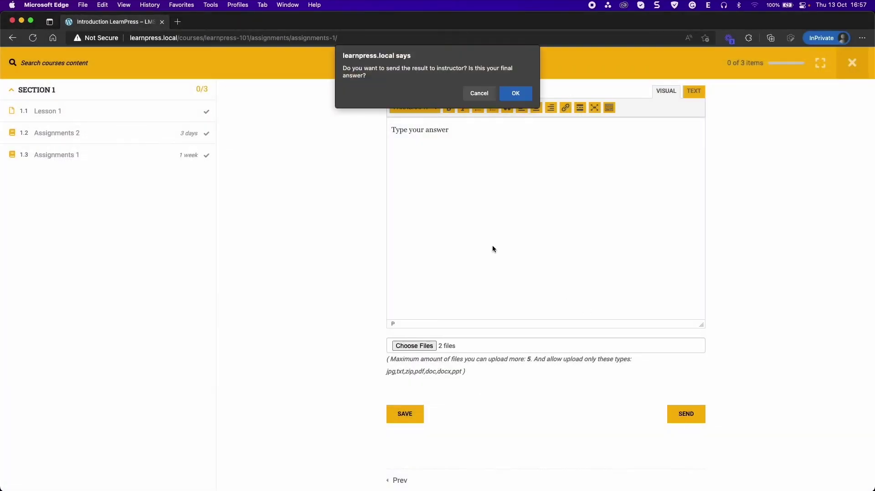
pyautogui.click(510, 99)
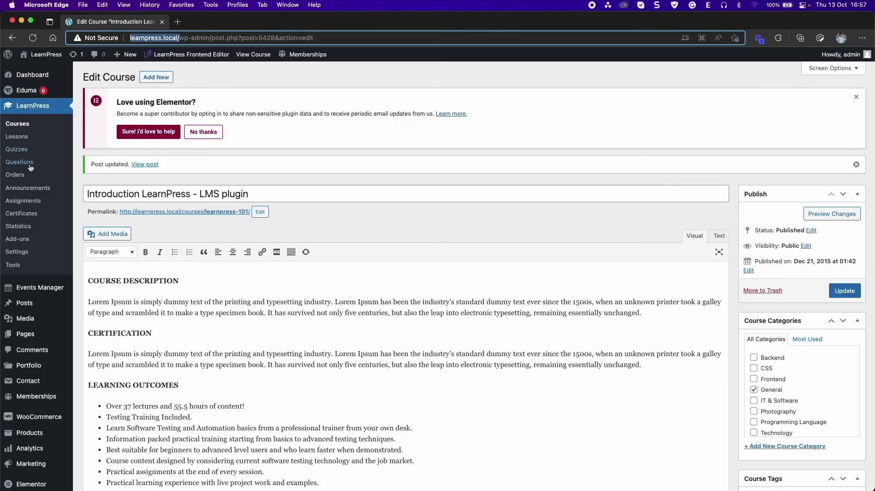
# Step: Open the admin Assignments list and view the students who submitted Assignments 1
pyautogui.click(36, 200)
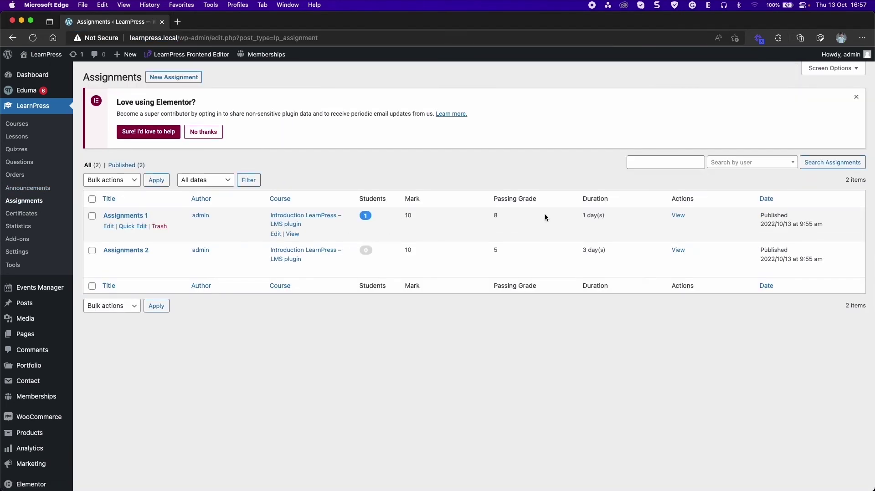
pyautogui.click(685, 216)
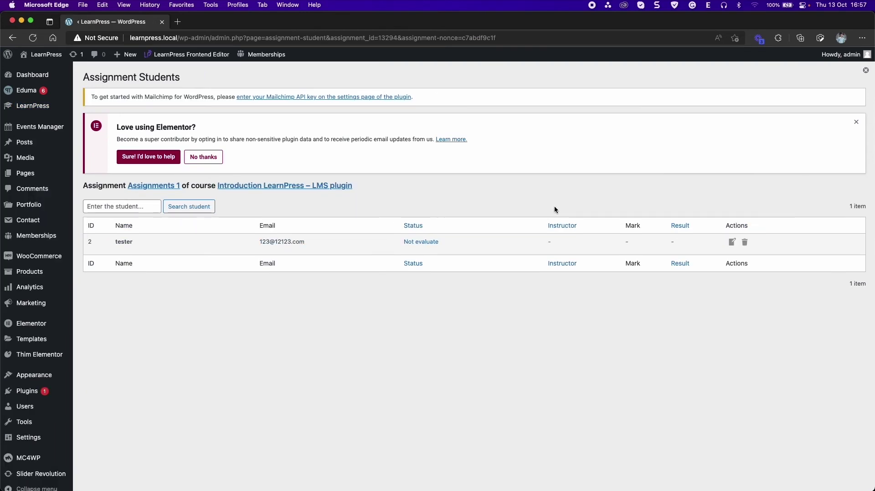
# Step: Enter a mark of 9 and an instructor note on the student's submission
pyautogui.click(733, 242)
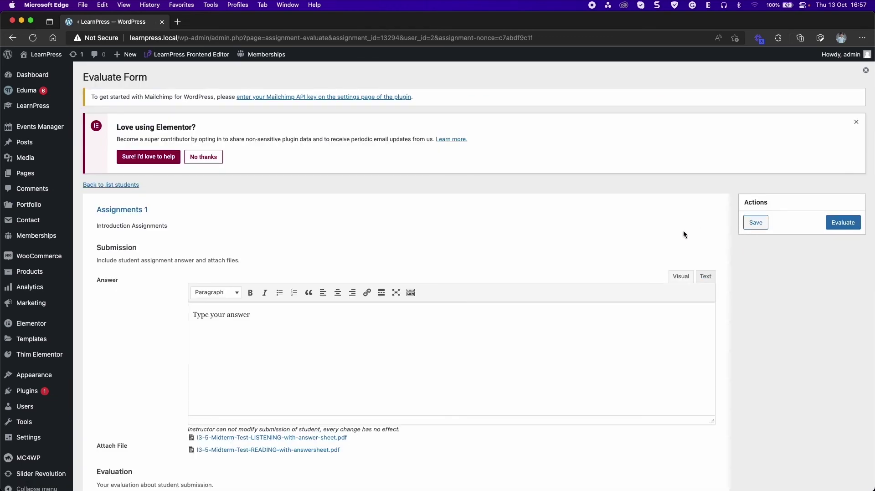
pyautogui.scroll(-4, 265, 260)
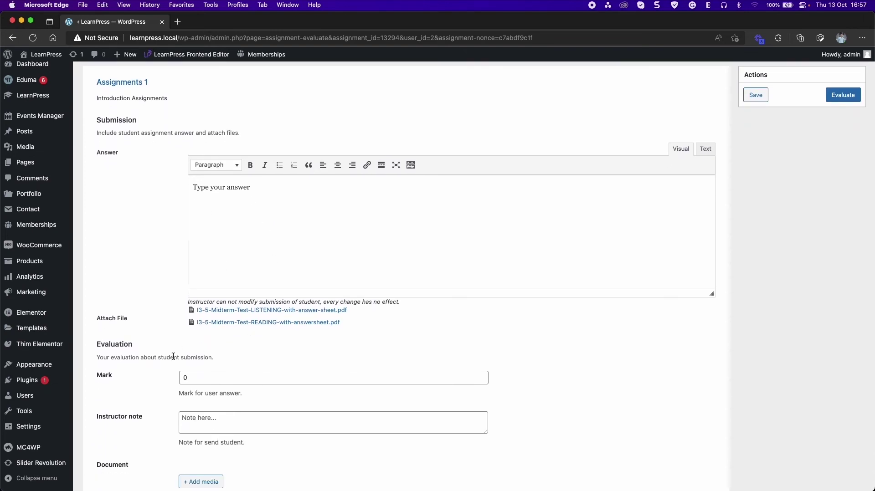
pyautogui.scroll(-3, 186, 372)
pyautogui.click(194, 331)
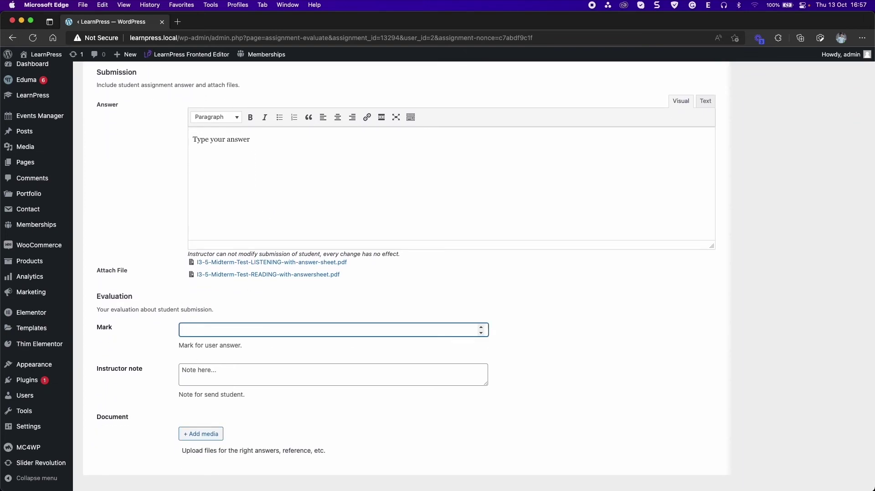
pyautogui.write('9')
pyautogui.click(210, 370)
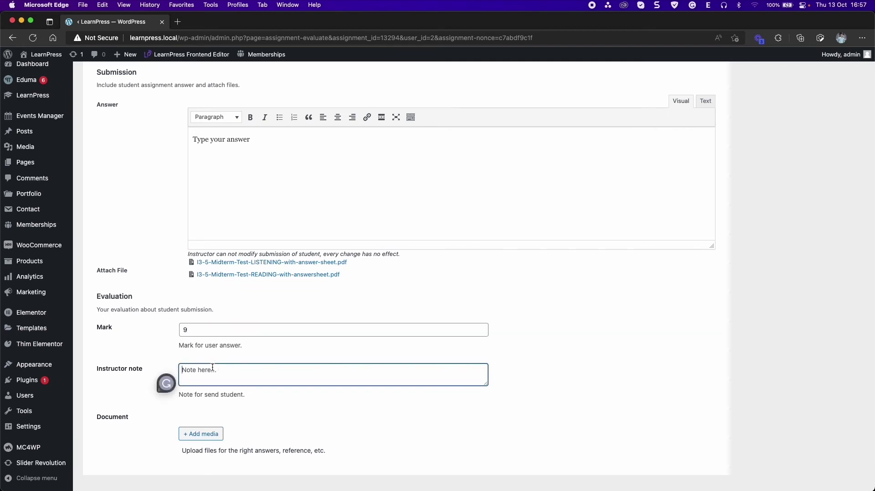
pyautogui.write('Instructor note 1')
pyautogui.scroll(-2, 205, 371)
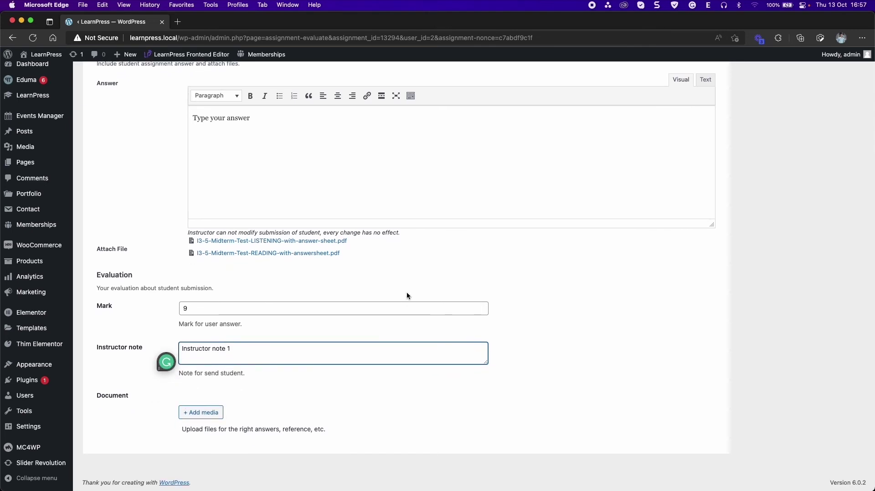
pyautogui.write('3')
pyautogui.scroll(5, 514, 234)
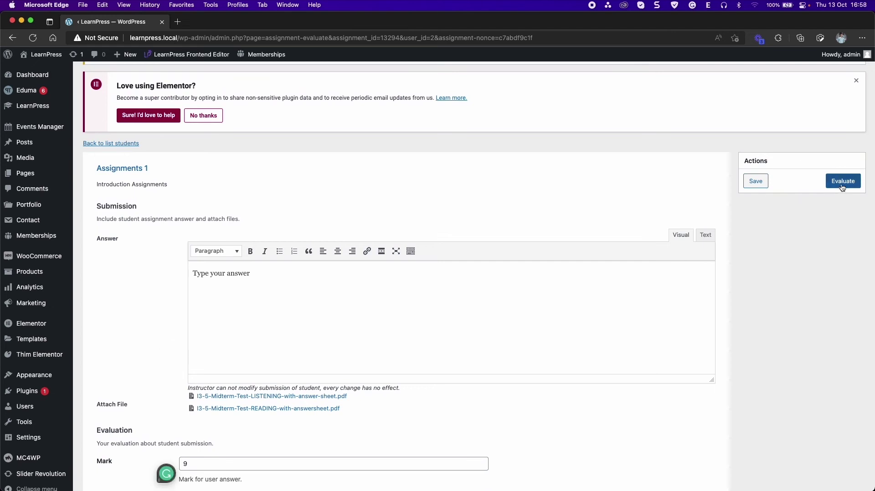
# Step: Submit the evaluation and return to the assignment's student list
pyautogui.click(844, 181)
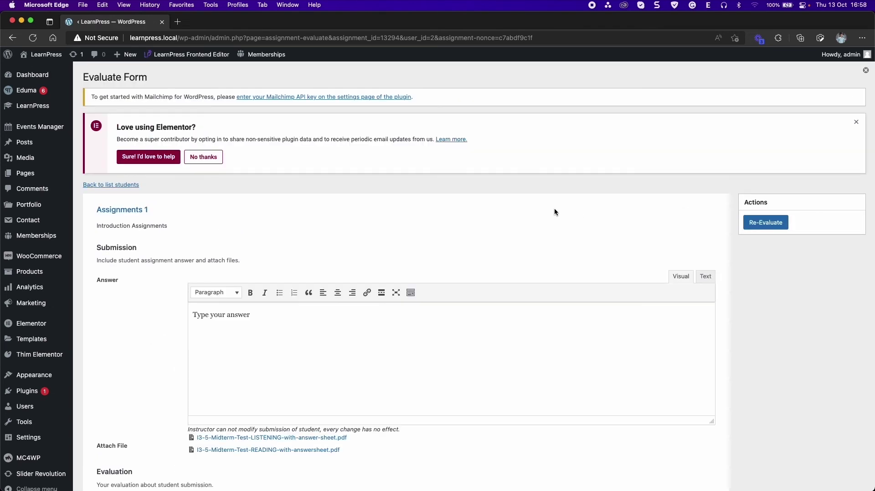
pyautogui.click(109, 184)
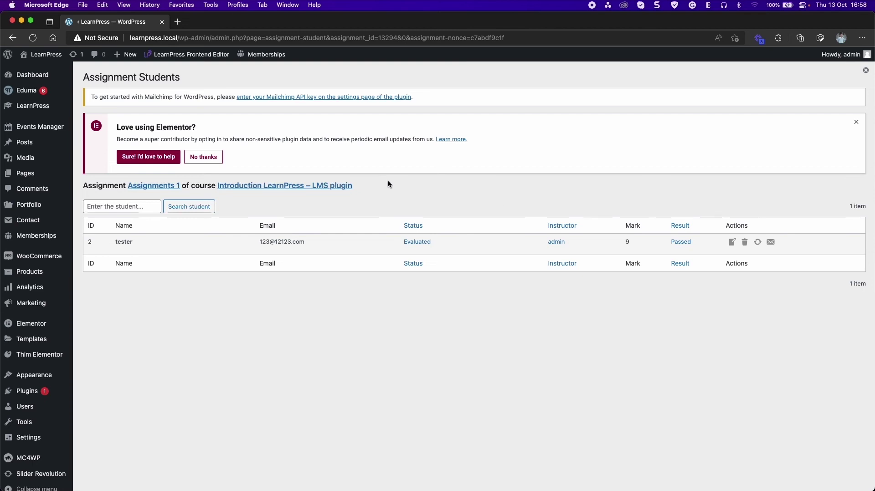
pyautogui.press('super+grave')
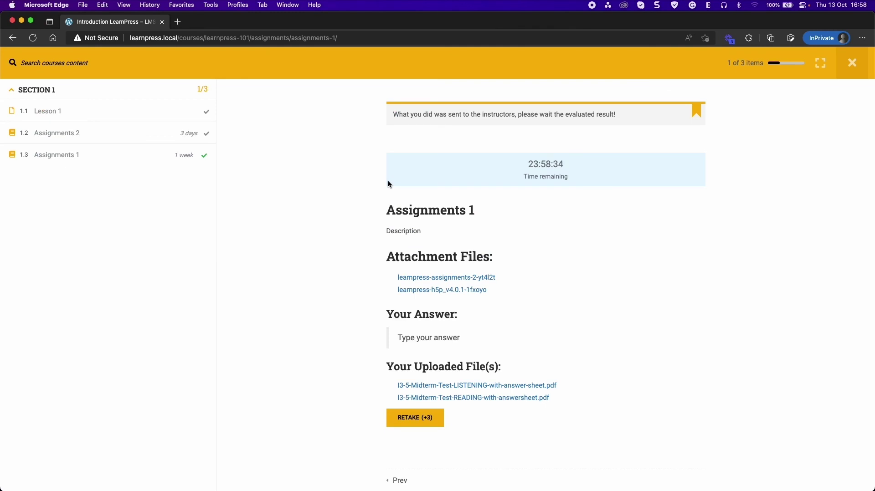
# Step: Leave the course view and open the Assignments tab of the student's profile
pyautogui.click(852, 65)
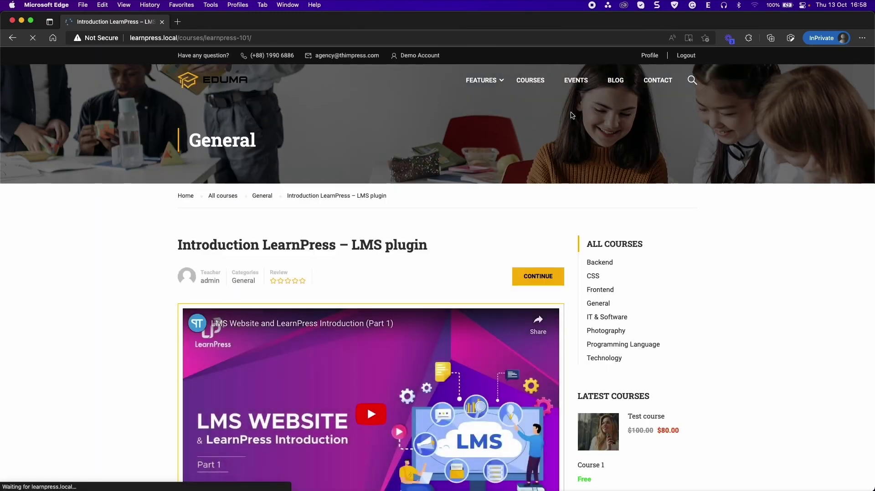
pyautogui.click(650, 57)
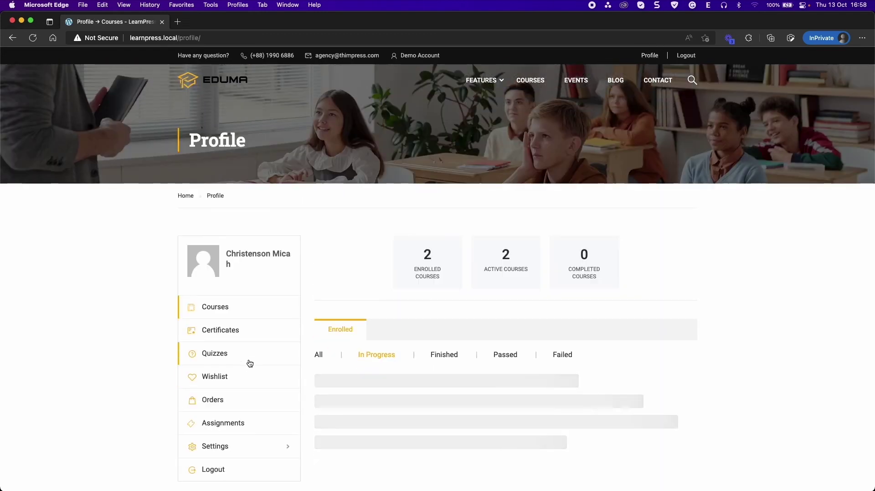
pyautogui.click(231, 427)
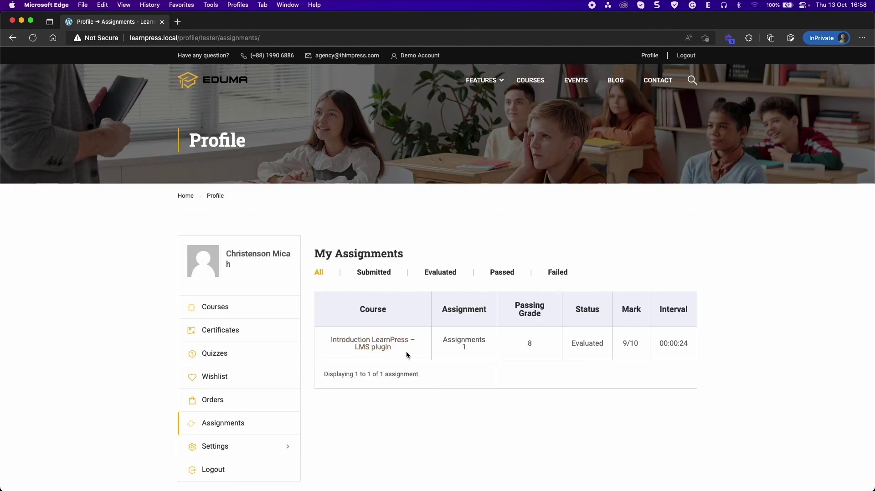